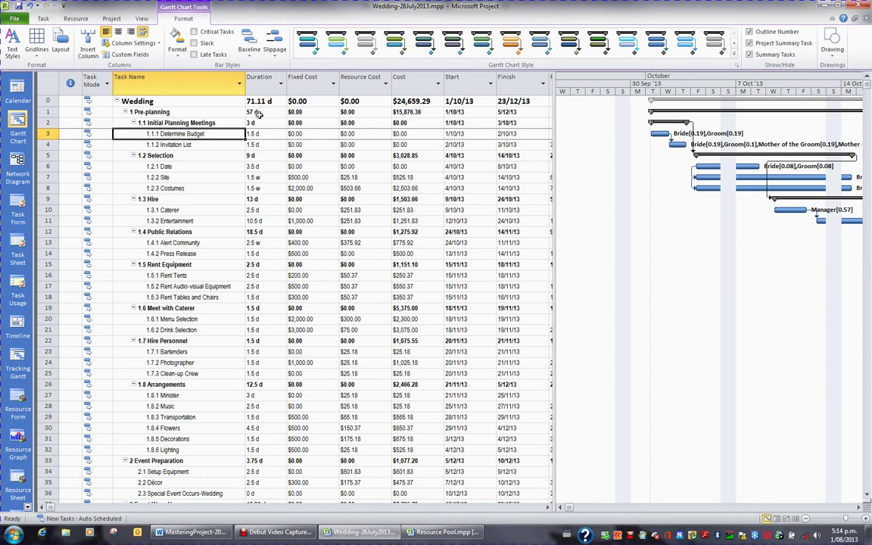
Step: Apply the Work table to the Gantt Chart and check the total work of the Wedding project summary
left_click(141, 19)
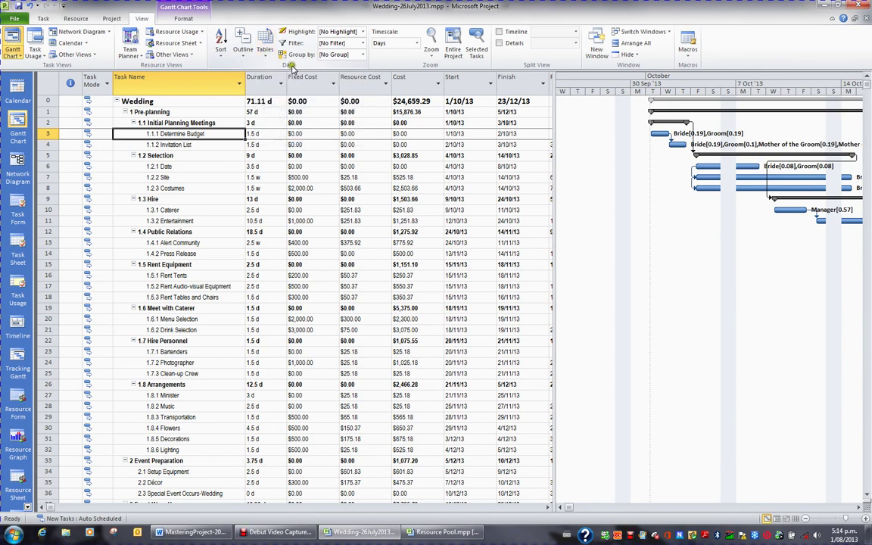
left_click(265, 51)
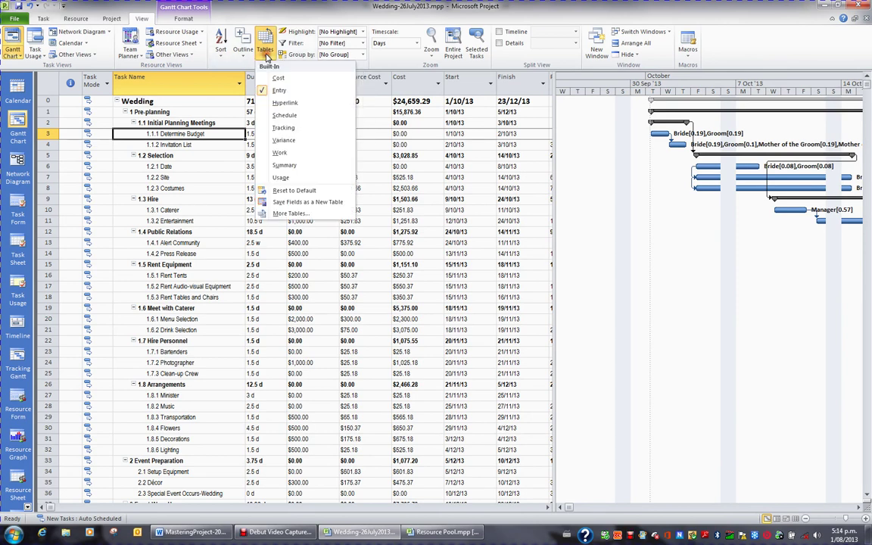
left_click(293, 91)
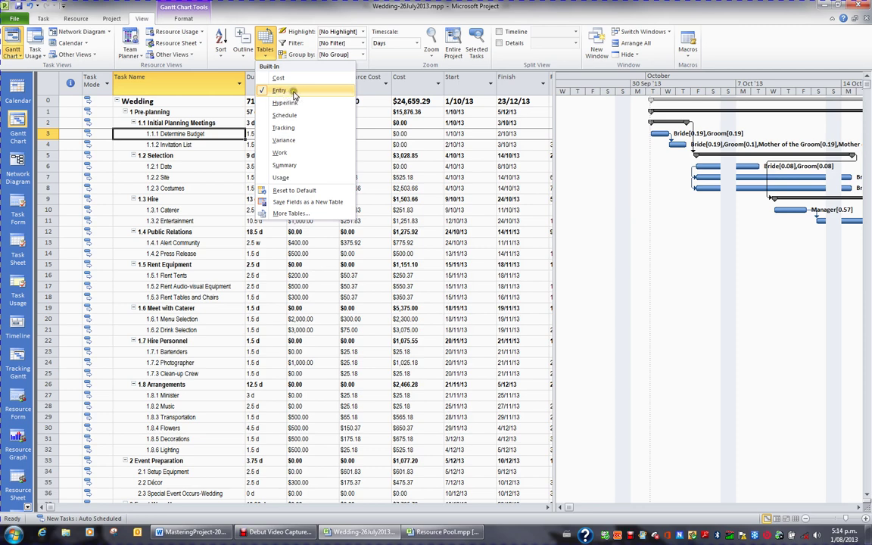
left_click(281, 152)
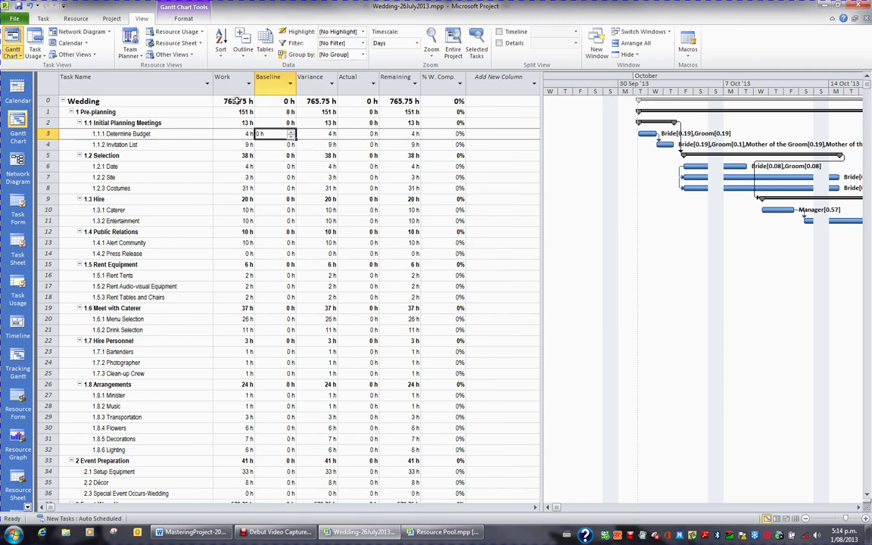
left_click(228, 100)
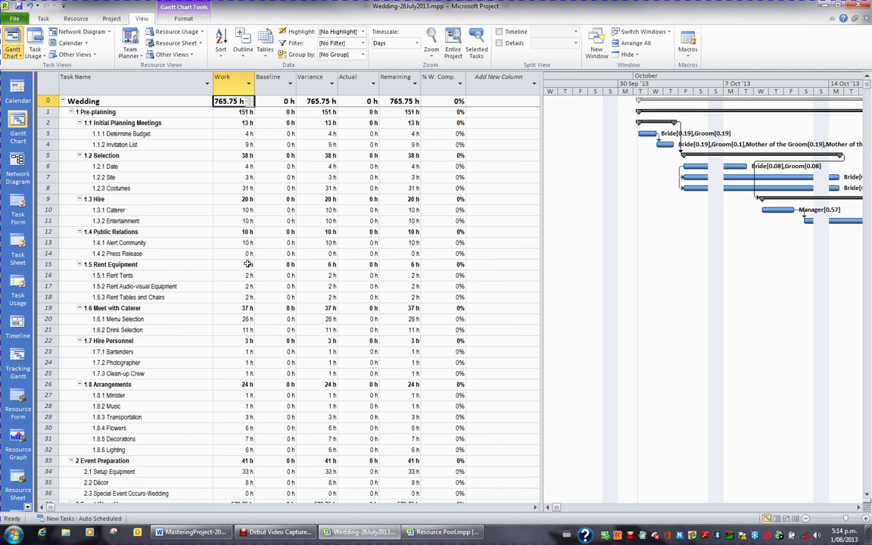
Step: View the Cost table in the Gantt Chart and restore the Entry table
left_click(265, 51)
left_click(266, 79)
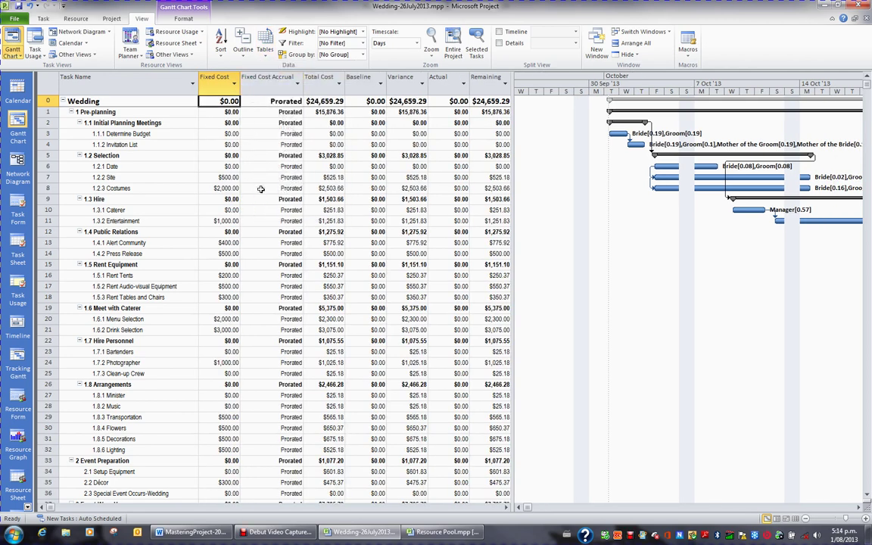
left_click(265, 45)
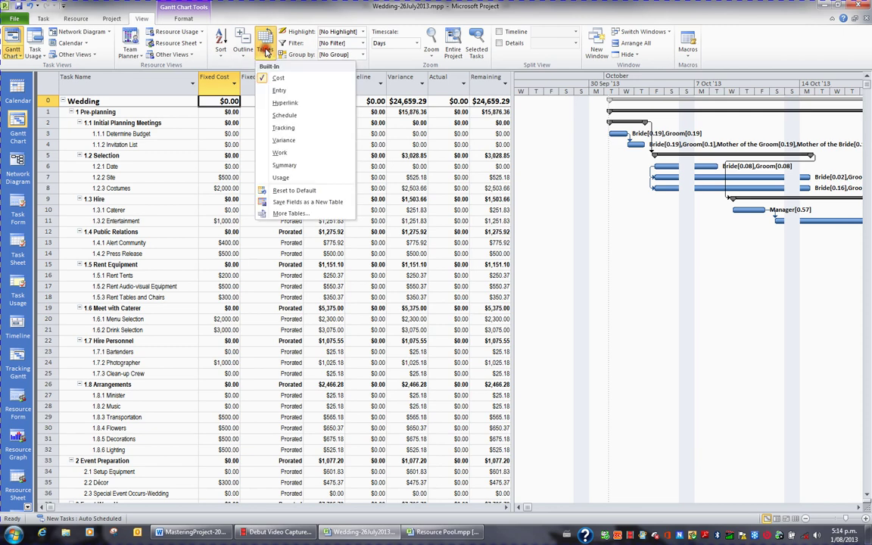
left_click(278, 91)
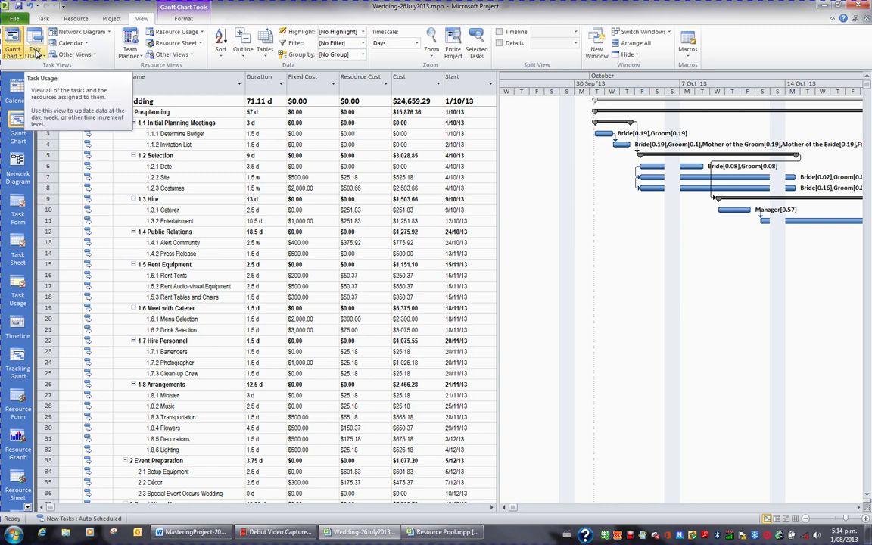
Step: Switch to the Task Usage view and look at the resources assigned under Invitation List and Selection
left_click(18, 293)
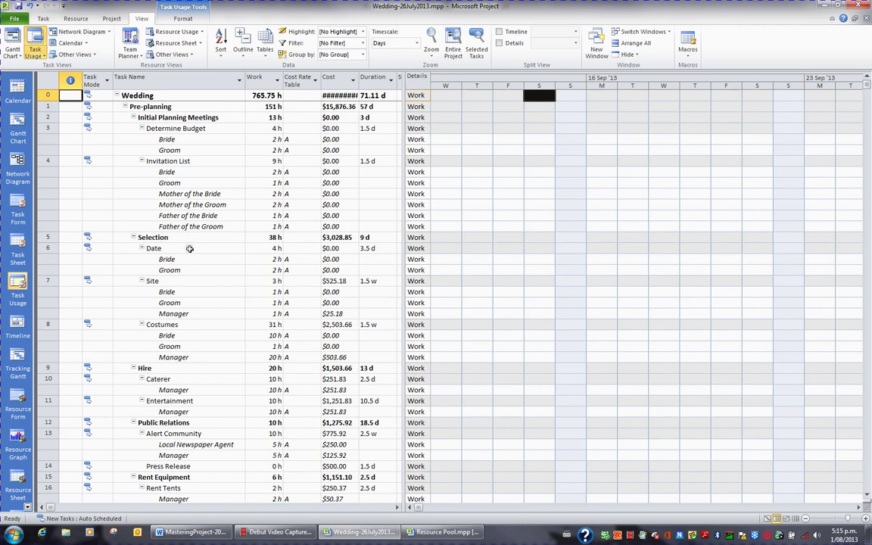
left_click(175, 161)
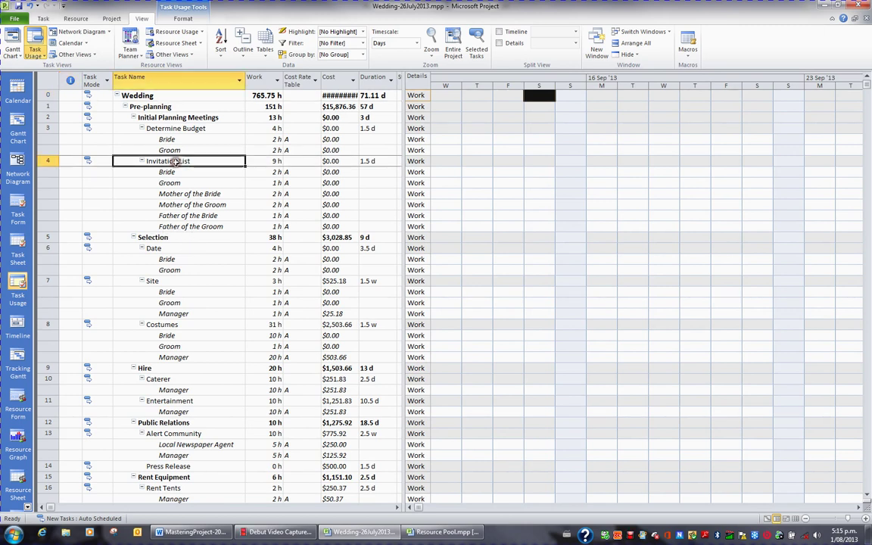
left_click(241, 237)
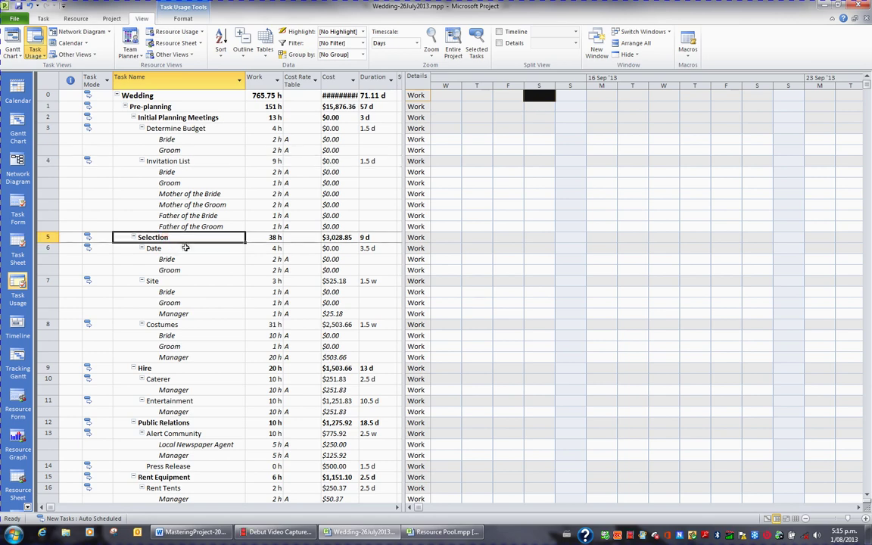
Step: Bring the Setup Equipment task's dates into the timescale and check the work of its Caterer assignment and the whole task
scroll(195, 276, "down", 20)
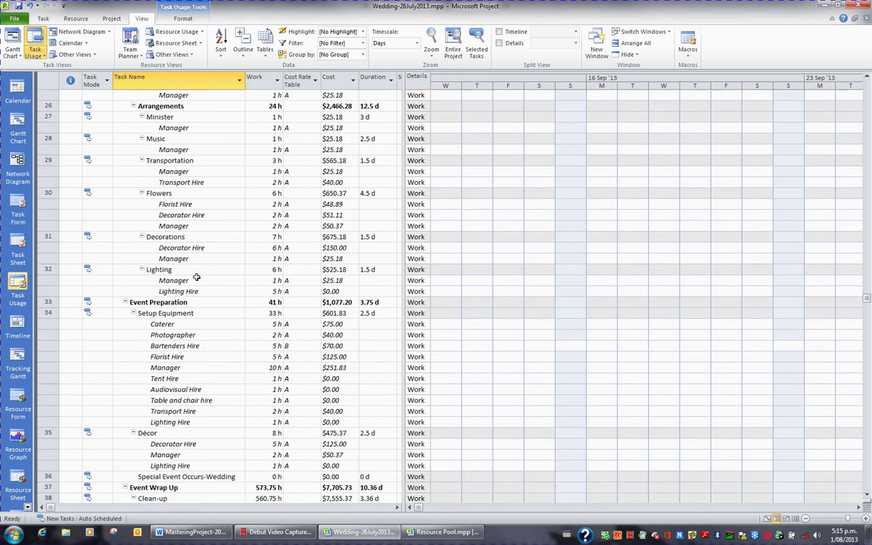
left_click(195, 312)
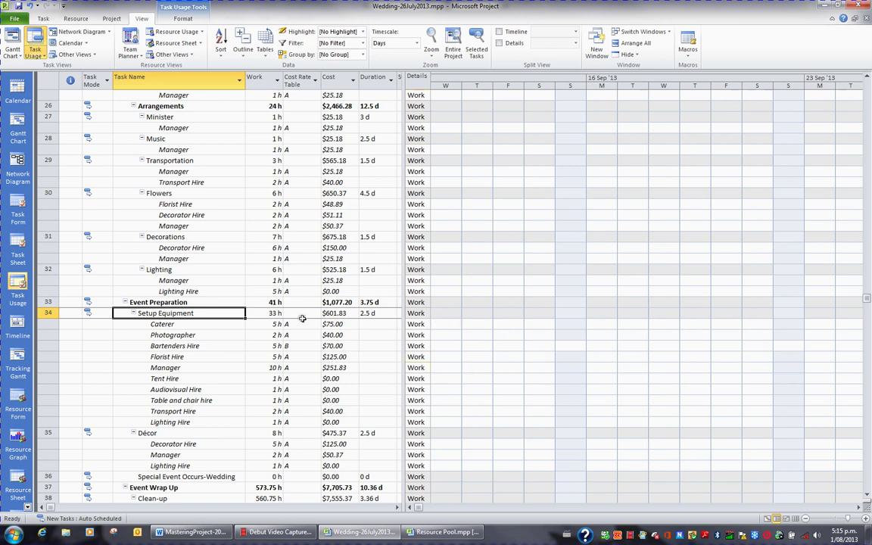
left_click(46, 20)
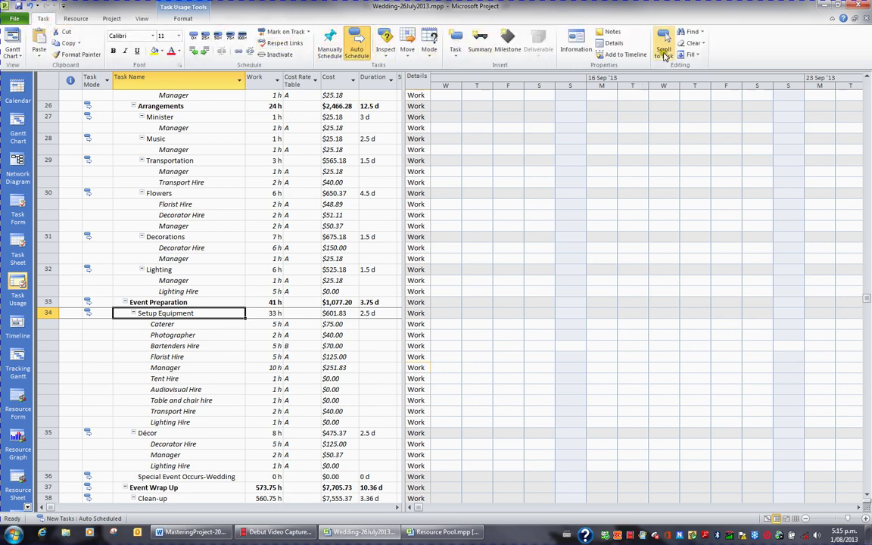
left_click(664, 51)
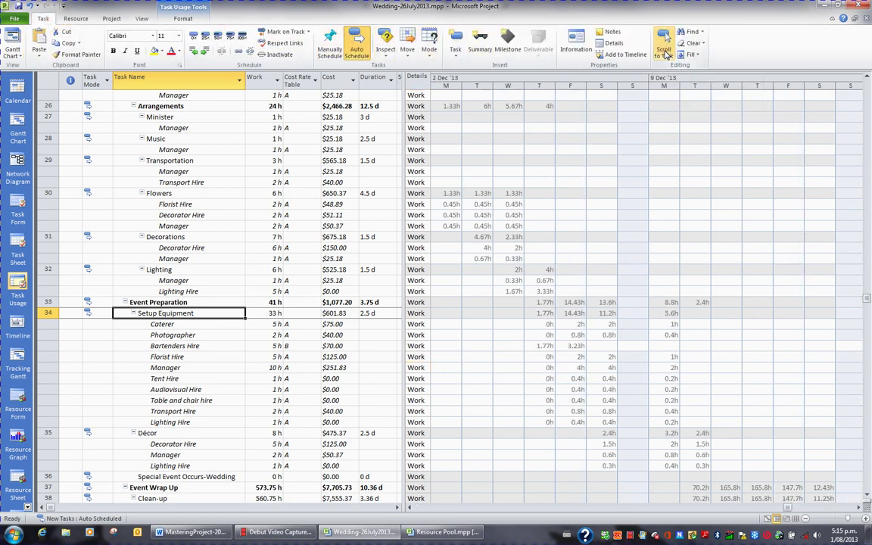
left_click(263, 325)
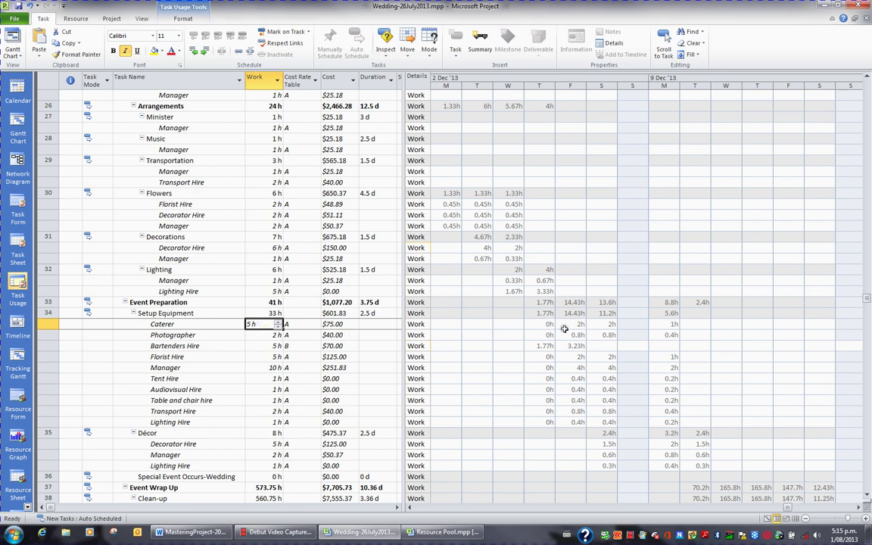
left_click(268, 313)
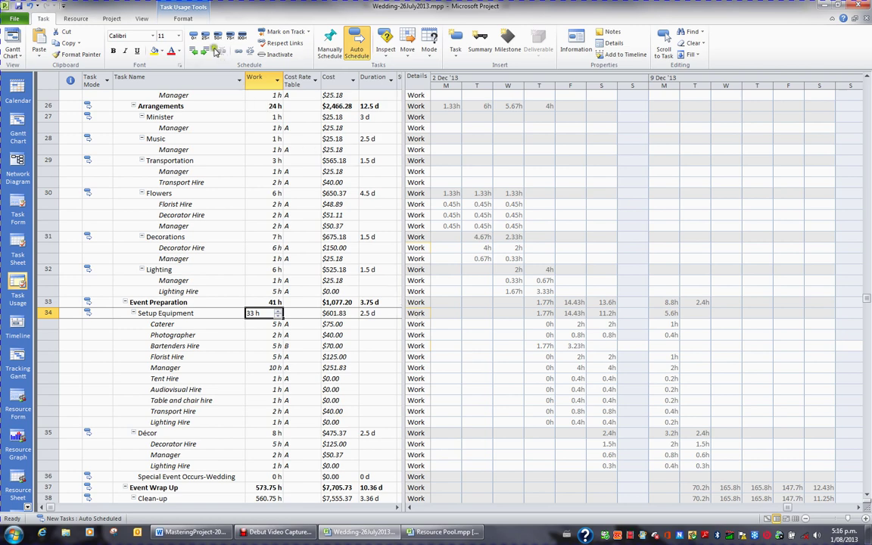
Step: Replace the Work details with Cost details in the Task Usage timephased grid
left_click(185, 20)
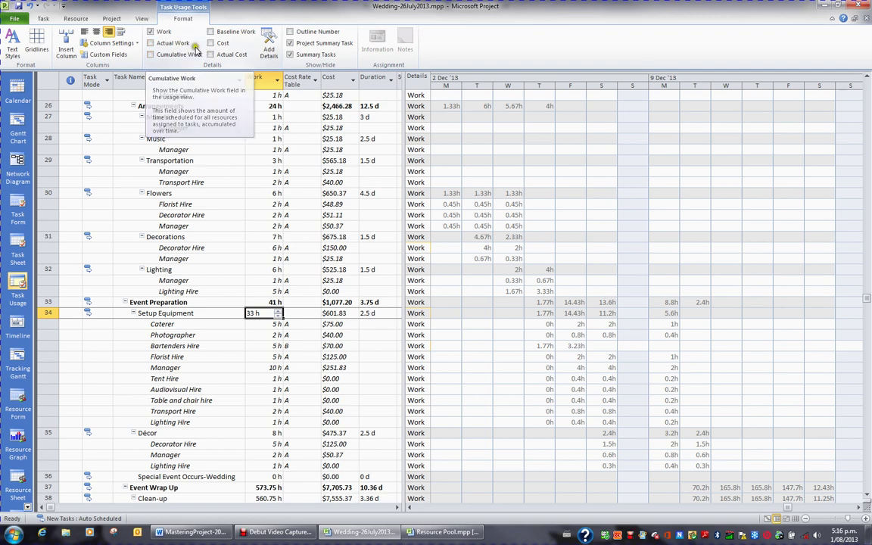
left_click(151, 32)
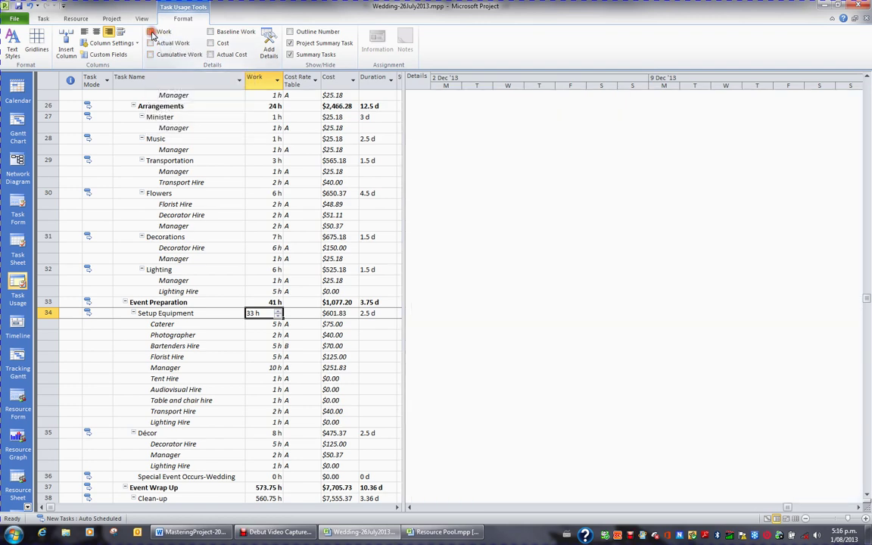
left_click(210, 43)
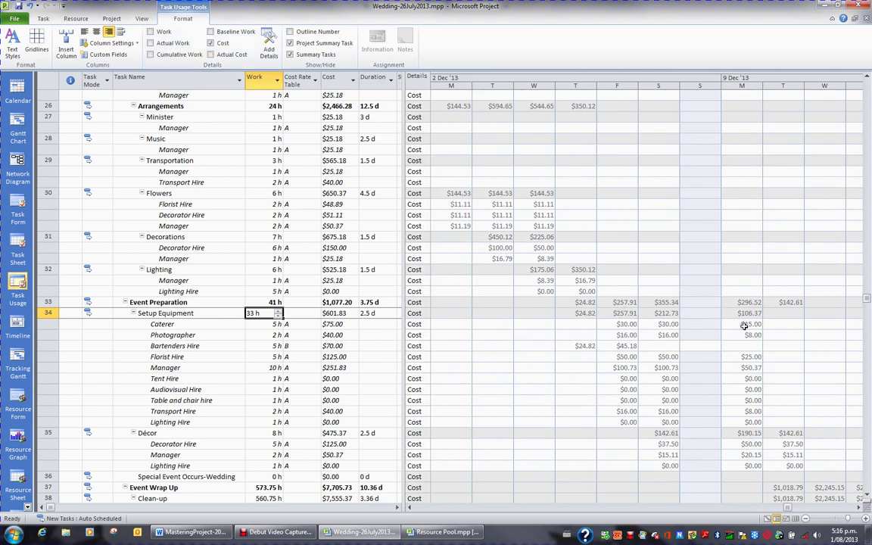
Step: Restore the Work details in the timephased grid, and show Cost alongside Work before hiding Cost again
left_click(211, 43)
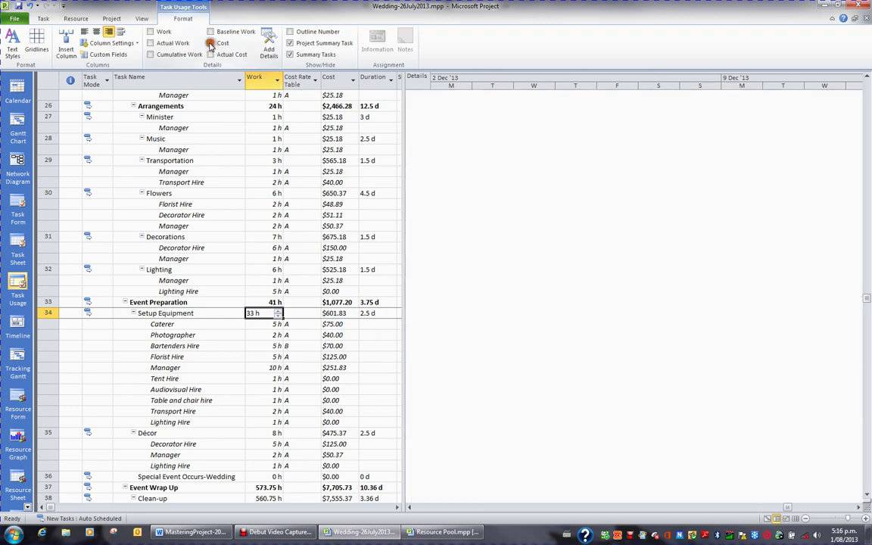
left_click(150, 32)
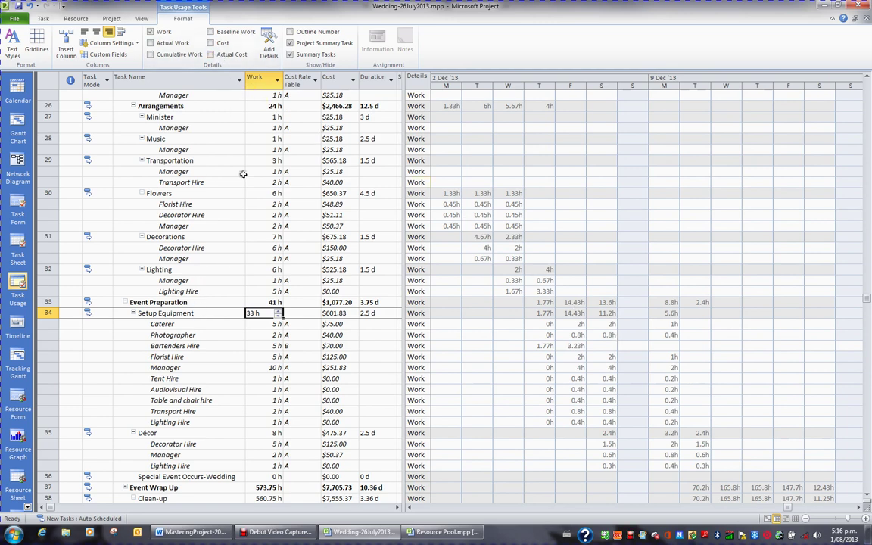
left_click(212, 43)
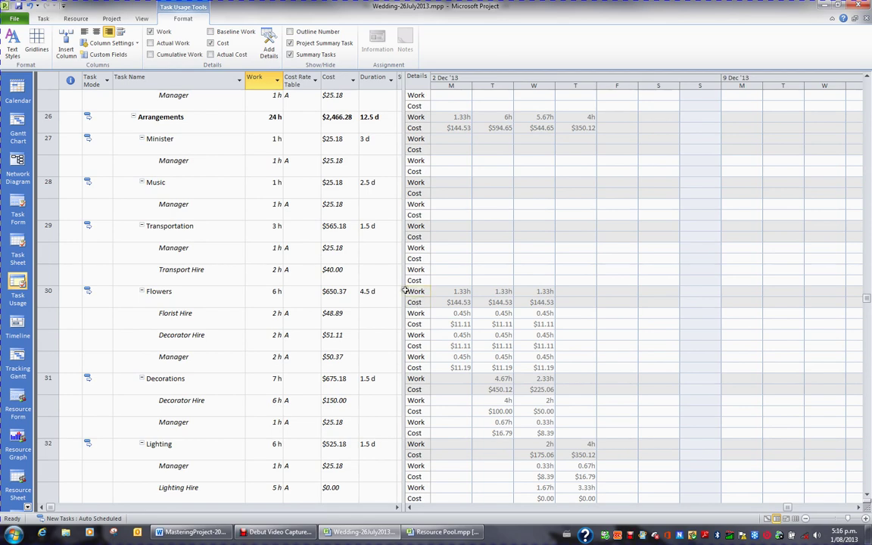
left_click(211, 43)
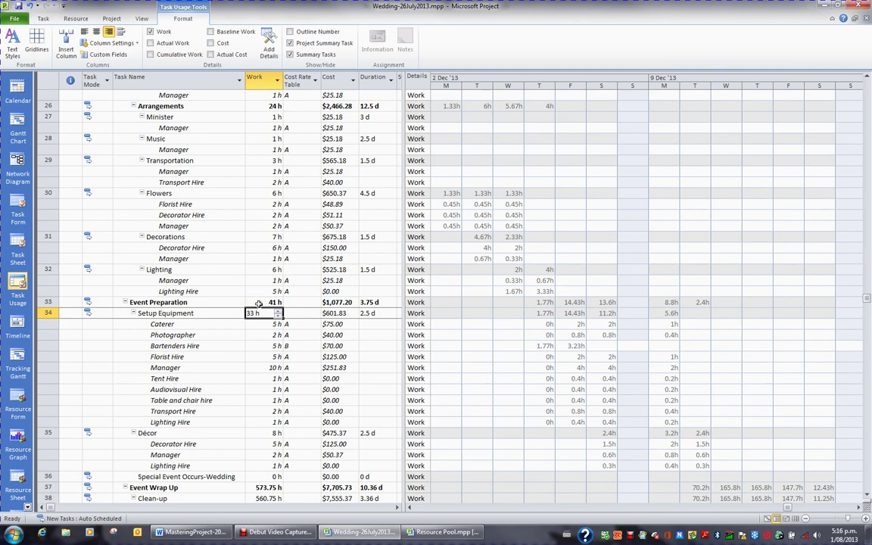
Step: Switch to the Resource Pool.mpp project and apply the Work table to its Resource Sheet
left_click(445, 534)
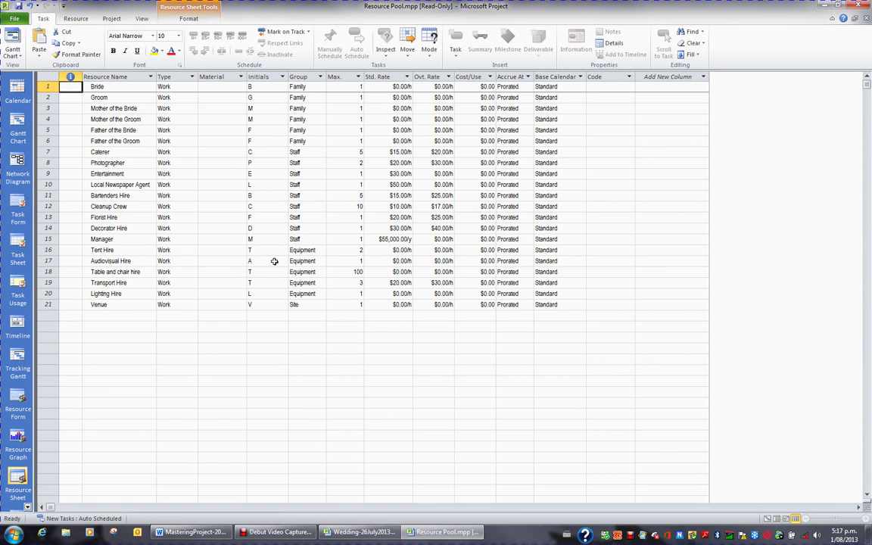
left_click(138, 18)
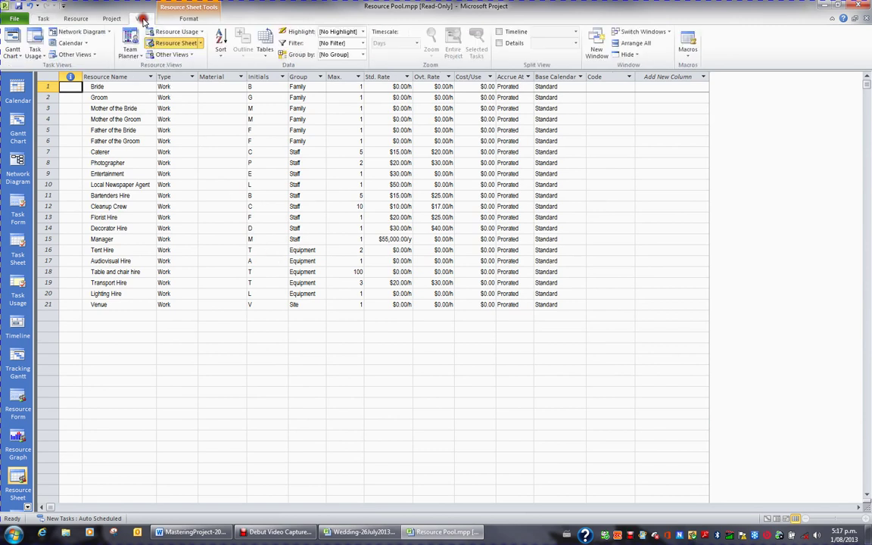
left_click(265, 50)
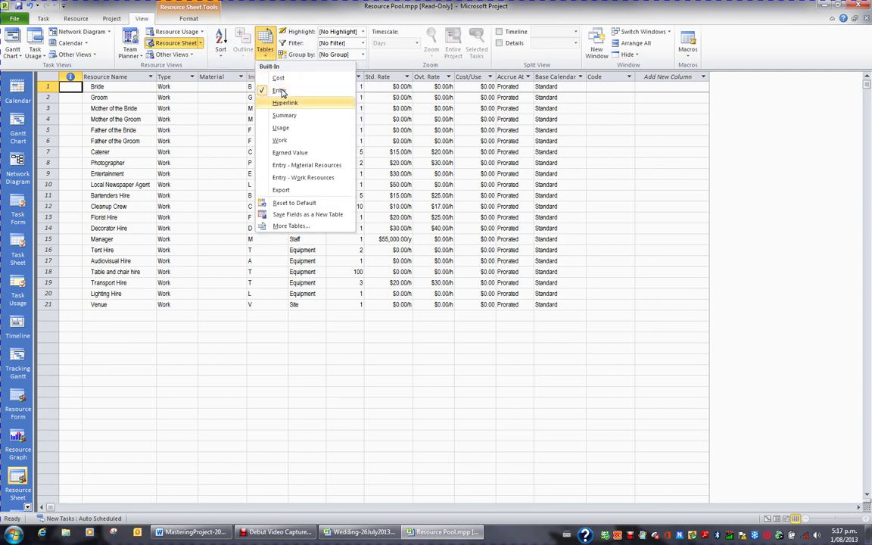
left_click(278, 140)
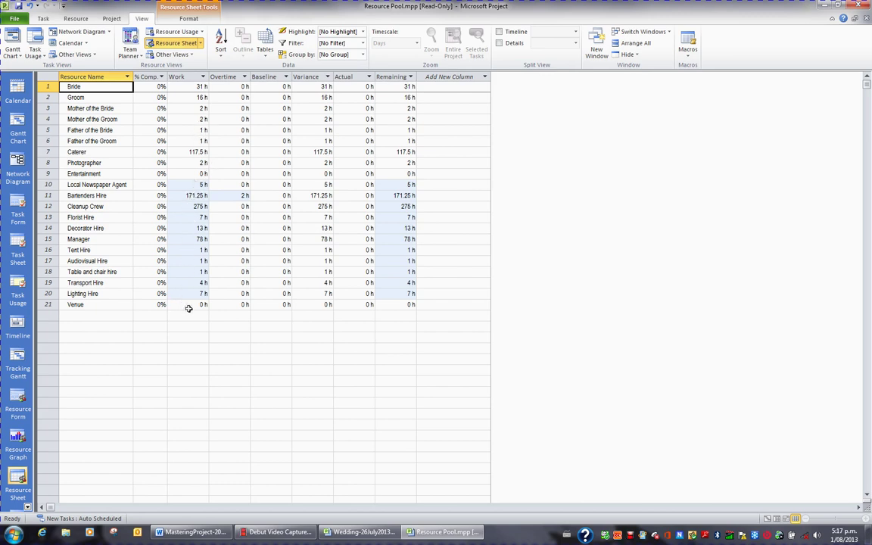
Step: View the Cost table in the Resource Sheet and restore the Entry table
left_click(266, 51)
left_click(279, 78)
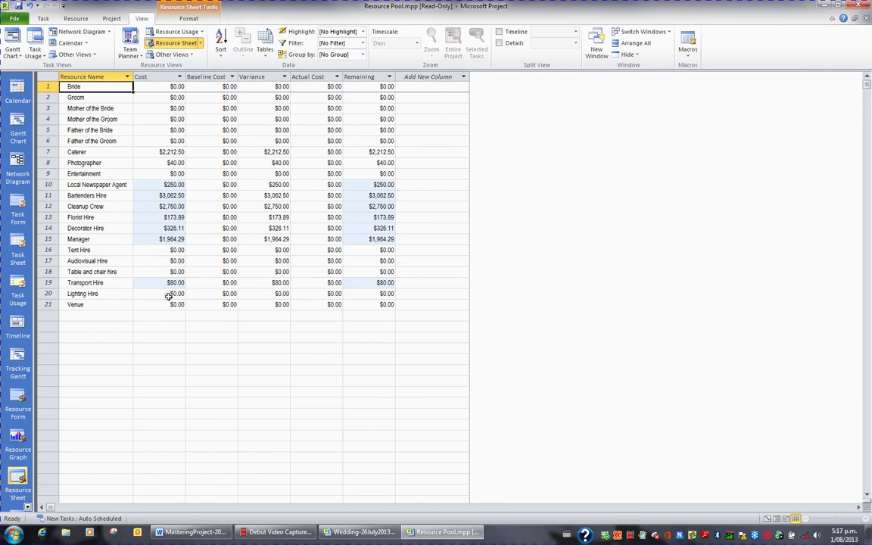
left_click(265, 45)
left_click(278, 90)
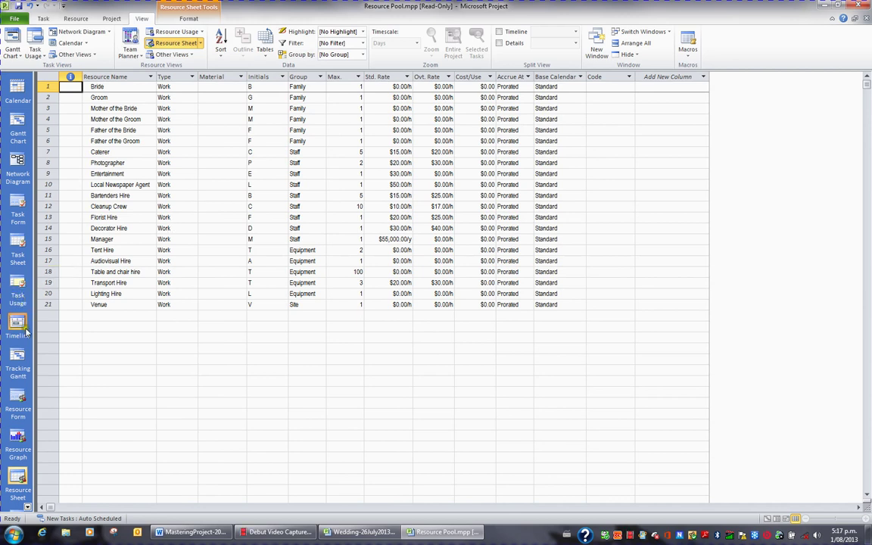
Step: Switch to the Resource Usage view and bring the Bride resource's scheduled work into the timescale
left_click(28, 507)
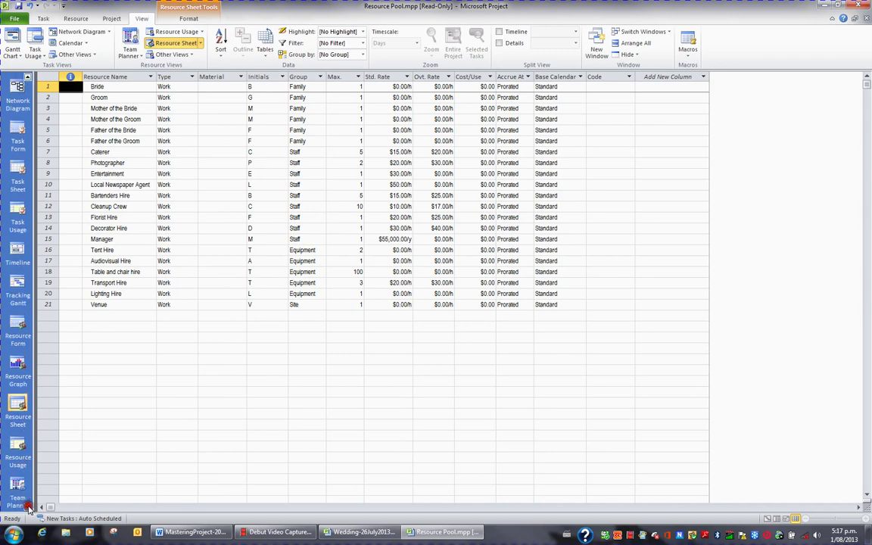
left_click(16, 455)
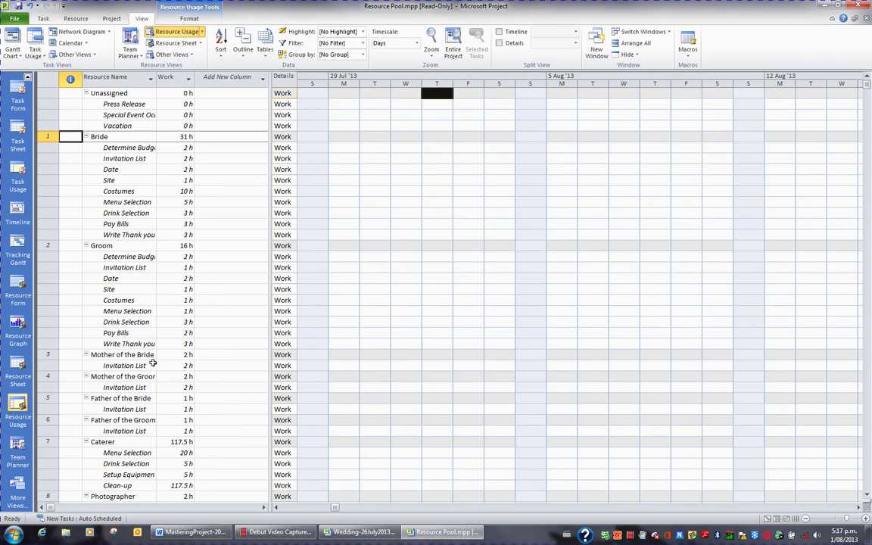
left_click(122, 137)
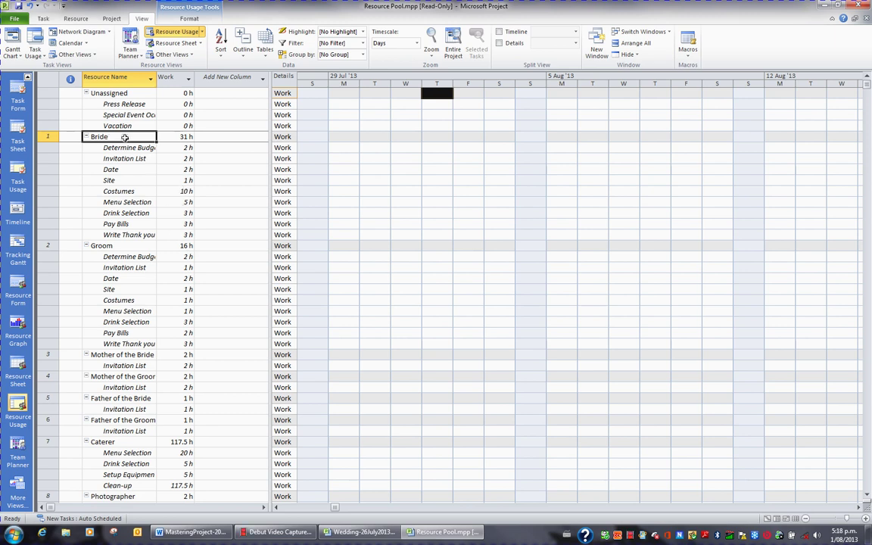
left_click(43, 18)
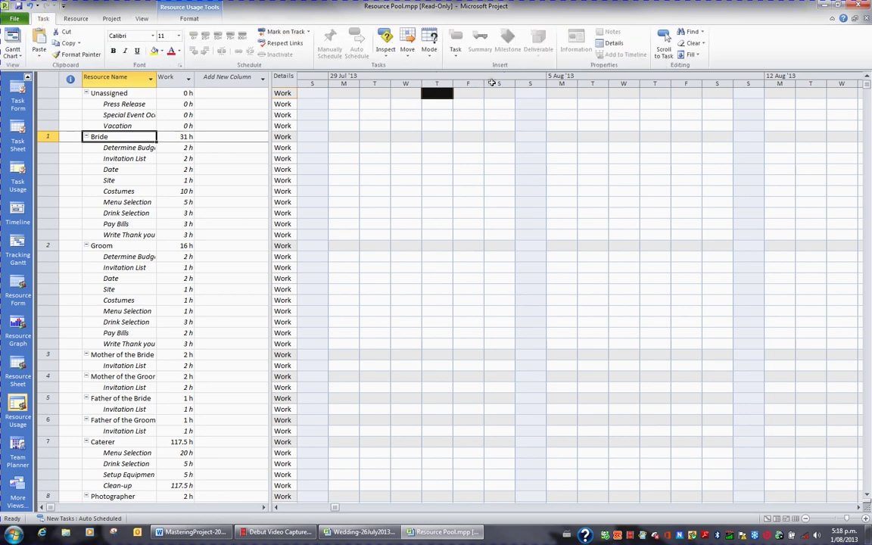
left_click(663, 46)
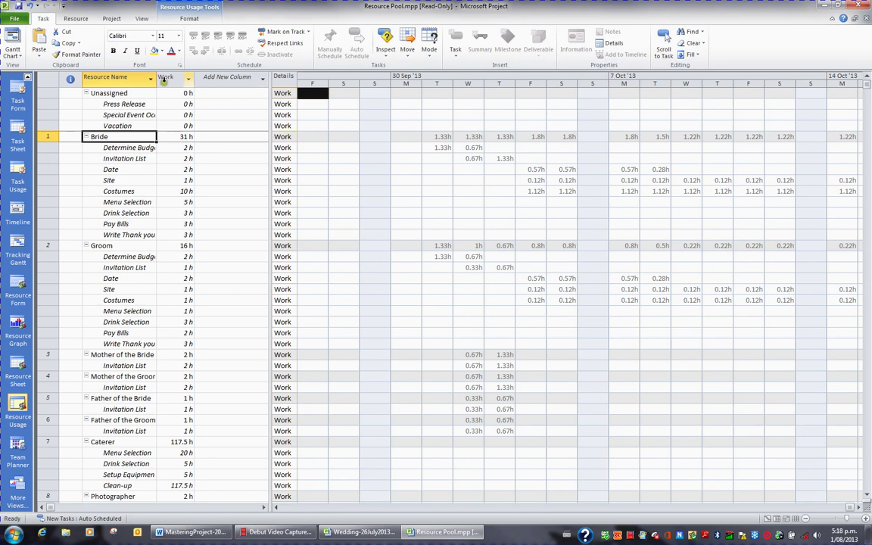
Step: Widen the Resource Name column to fit its task names and enlarge the table area beside the timephased grid
left_click_drag(157, 76, 204, 76)
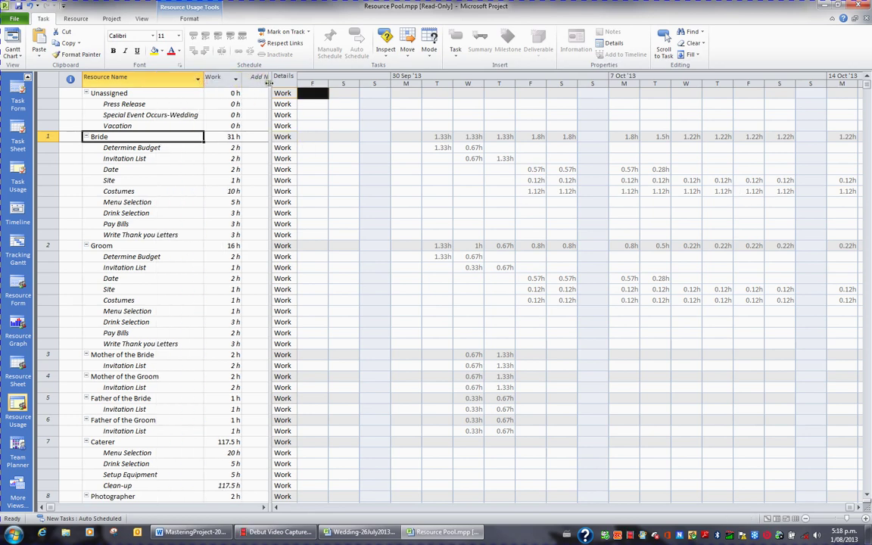
left_click_drag(268, 78, 318, 79)
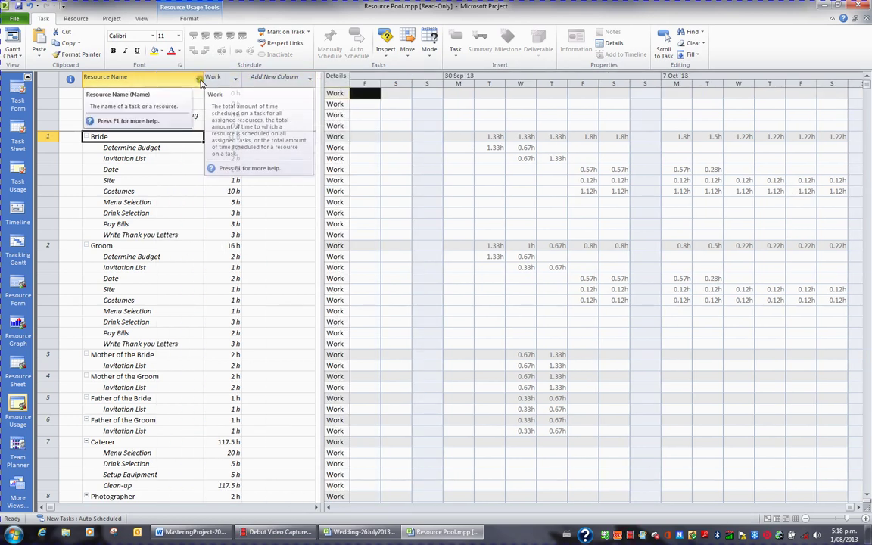
left_click_drag(204, 76, 219, 77)
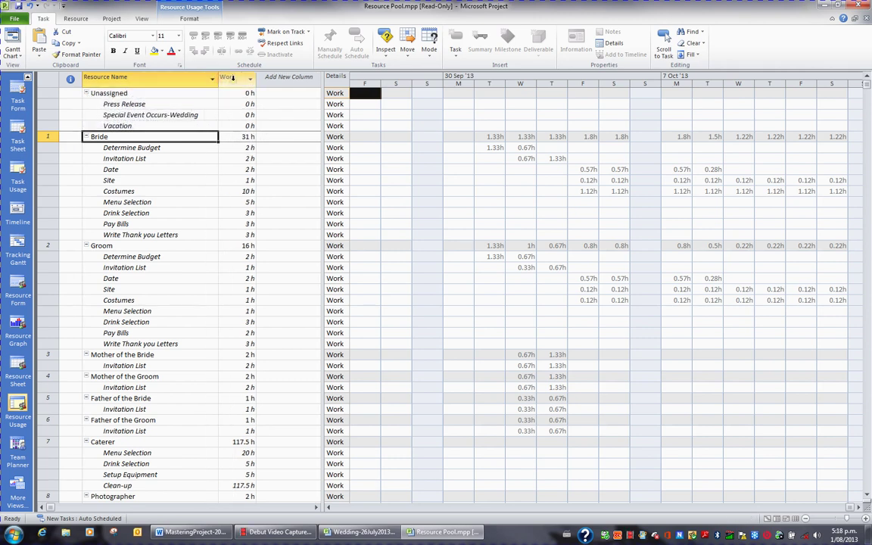
Step: Show Cost instead of Work in the timephased details of the Resource Usage view
left_click(188, 19)
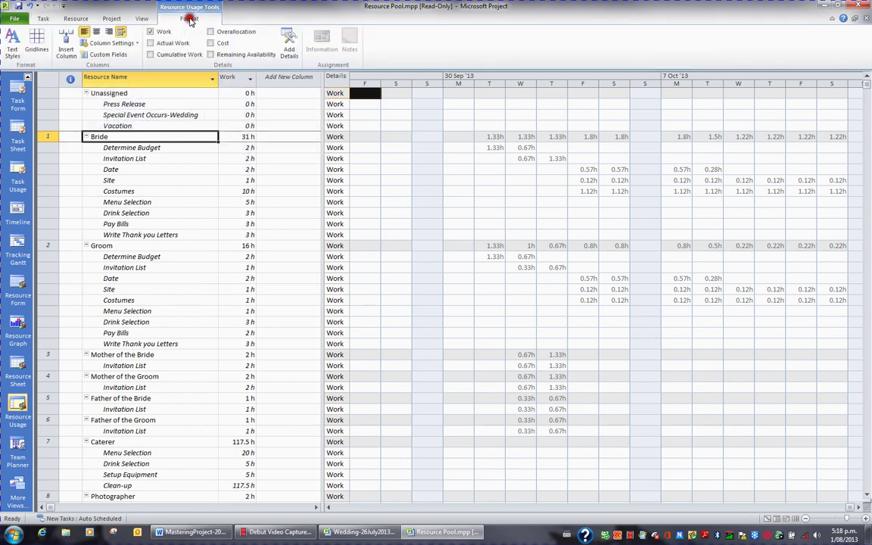
left_click(150, 32)
left_click(211, 43)
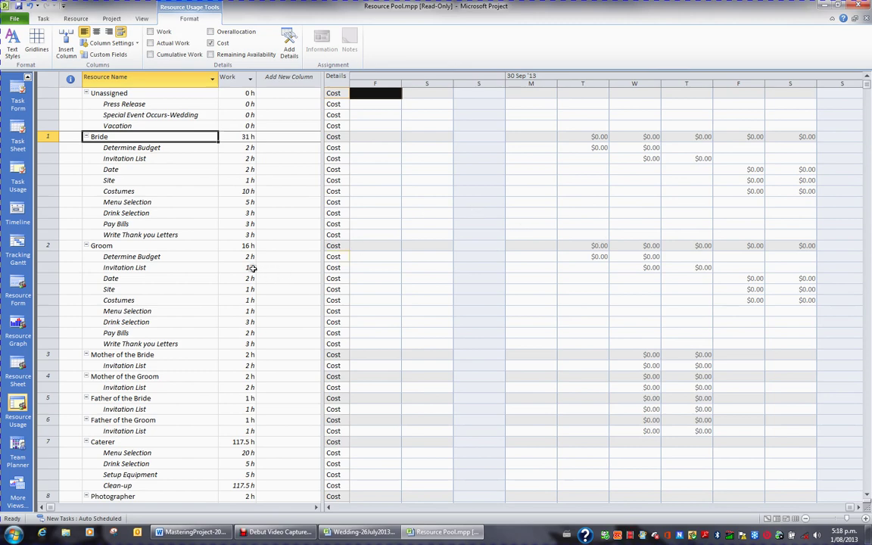
Step: Select the Manager resource and bring its scheduled October costs into the timescale
scroll(249, 279, "down", 14)
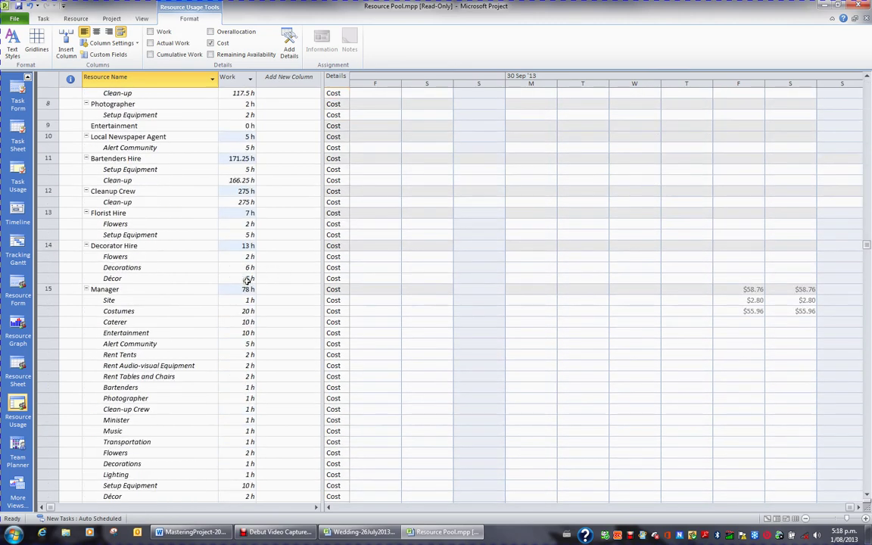
left_click(168, 225)
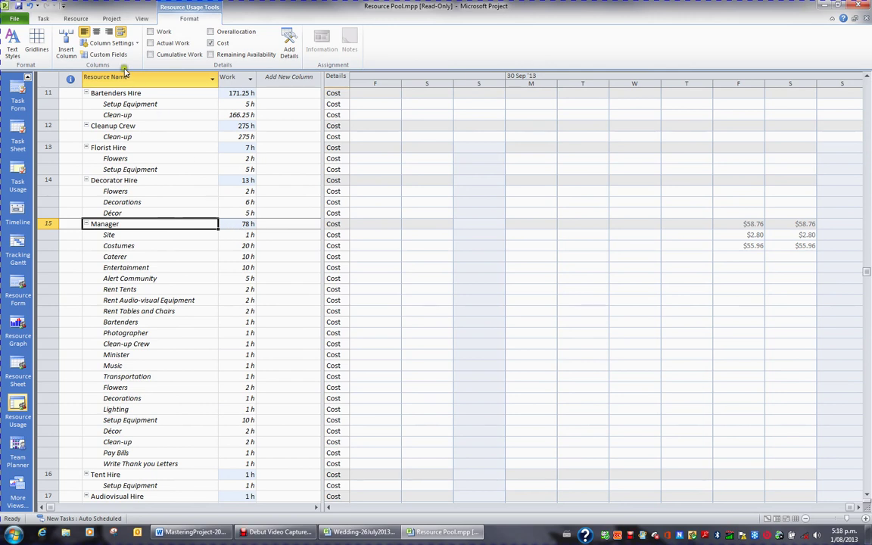
left_click(43, 19)
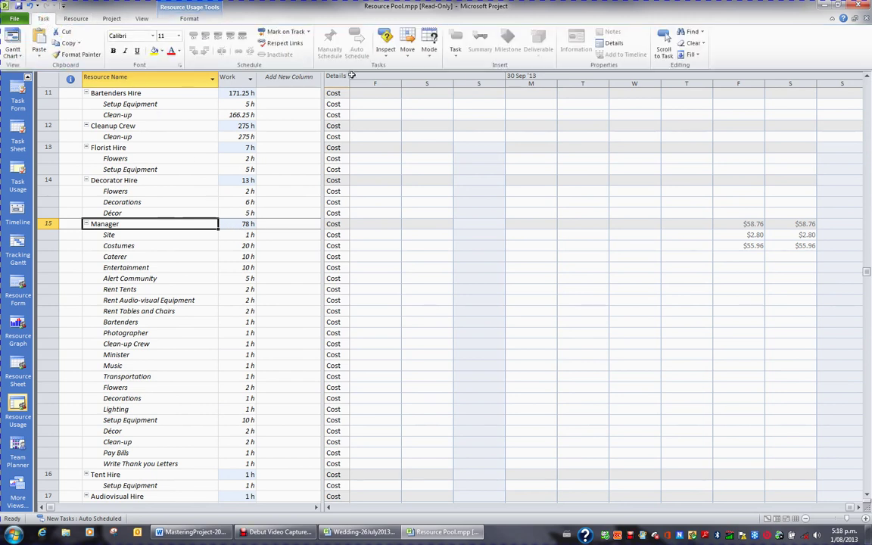
left_click(665, 46)
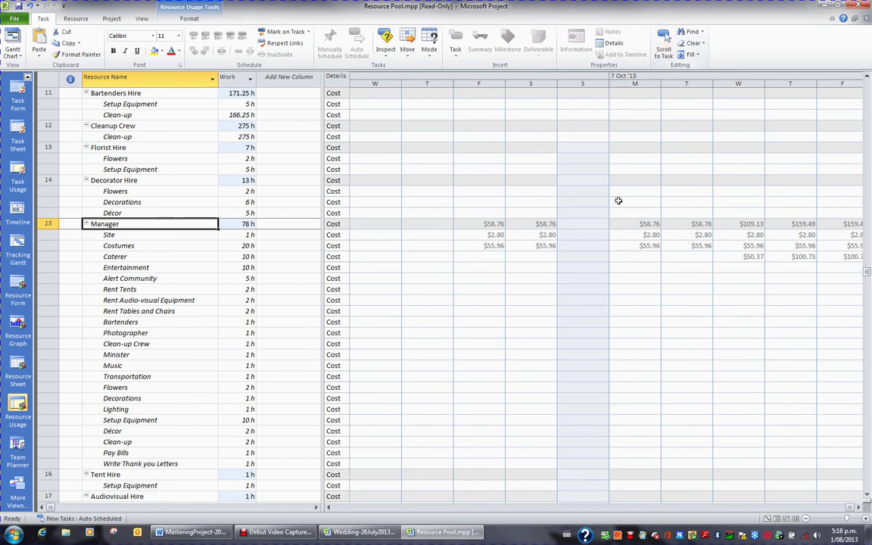
left_click(859, 507)
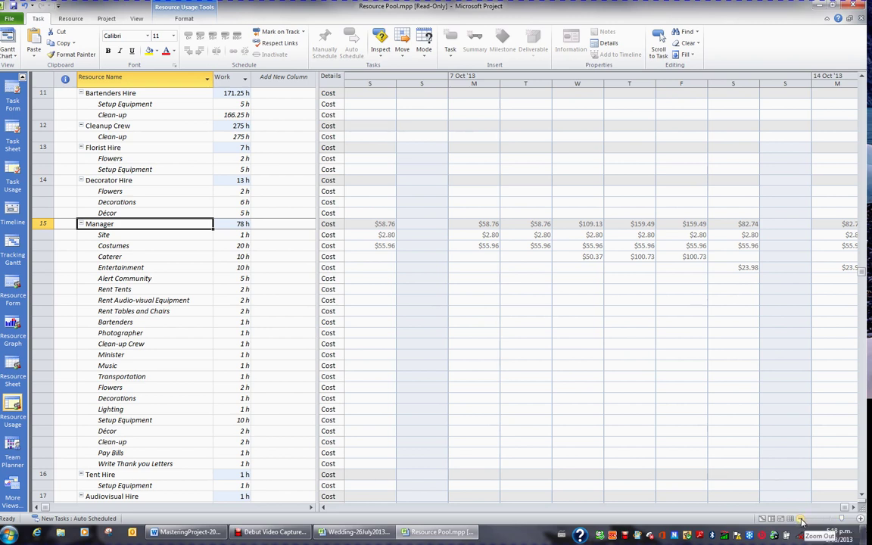
Step: Show Work alongside Cost to compare the Manager's figures, and hide Cost again
left_click(184, 17)
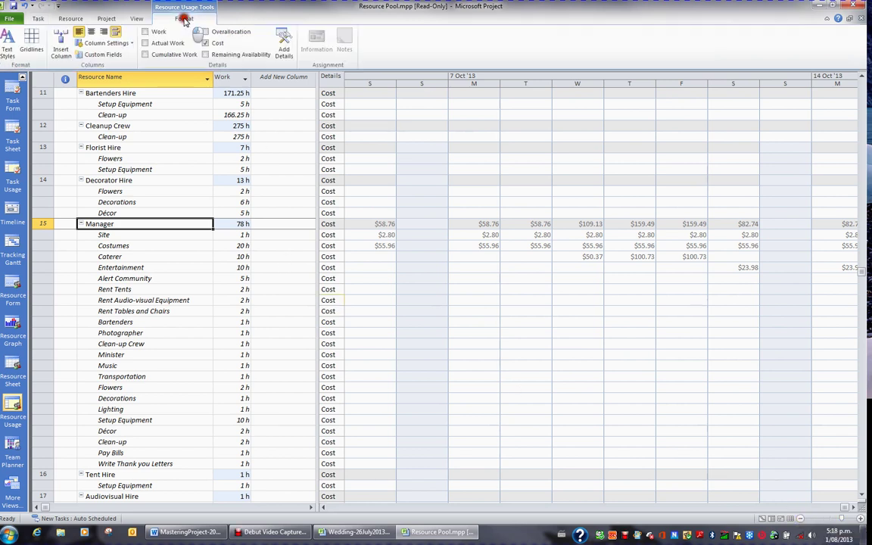
left_click(145, 32)
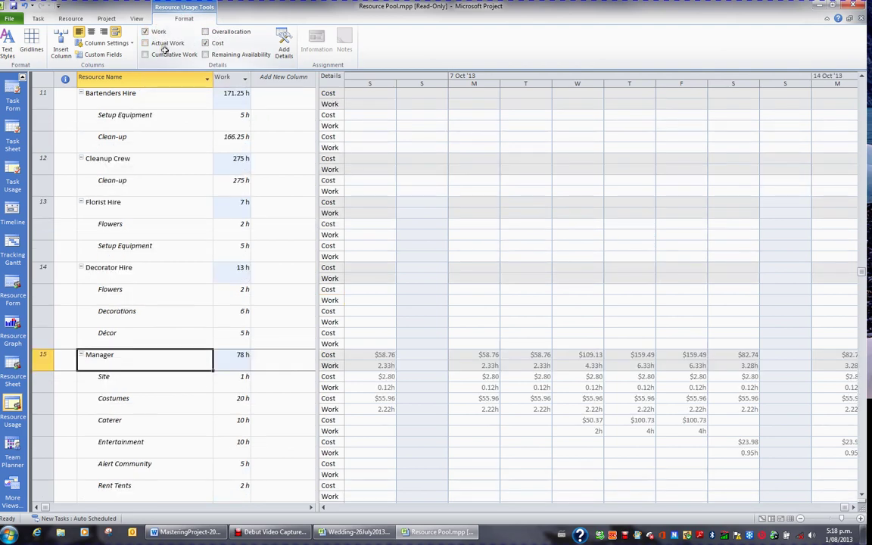
left_click(246, 368)
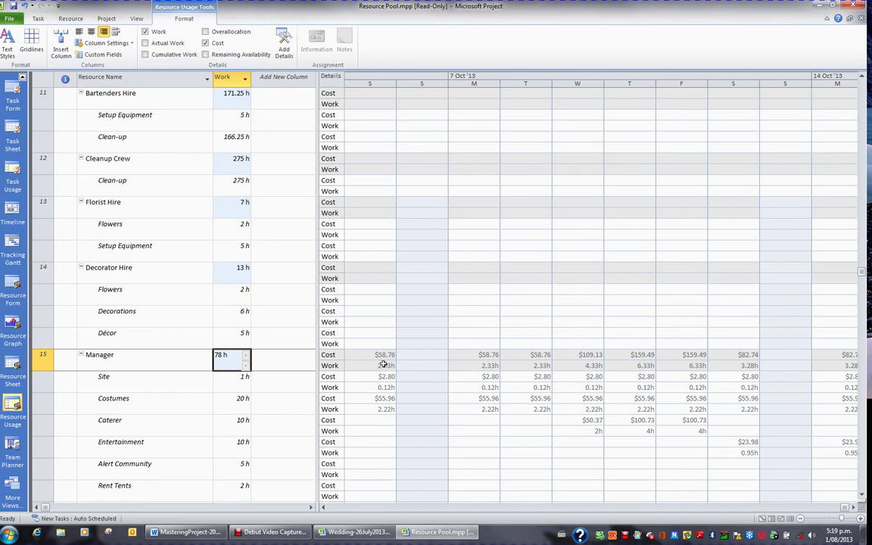
left_click(206, 43)
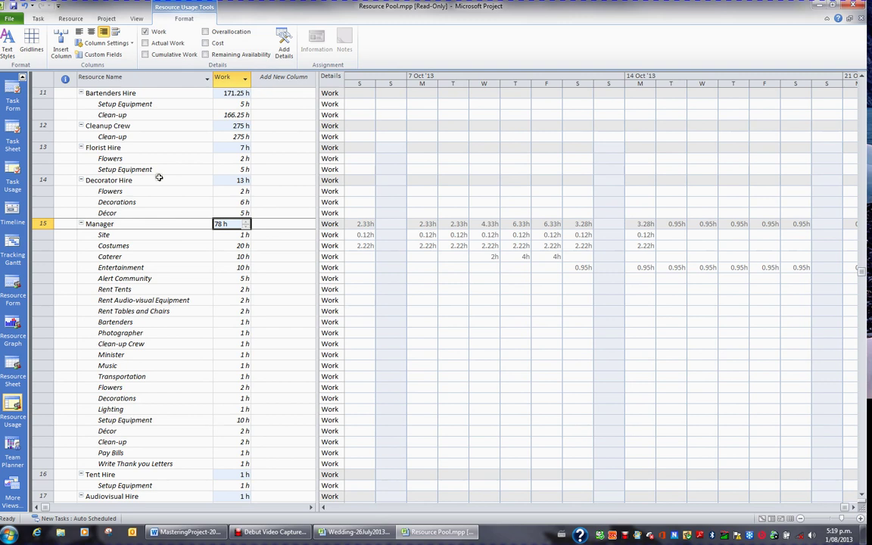
Step: Switch to the Resource Graph view and bring the Manager's October peak units into the timescale
left_click(13, 330)
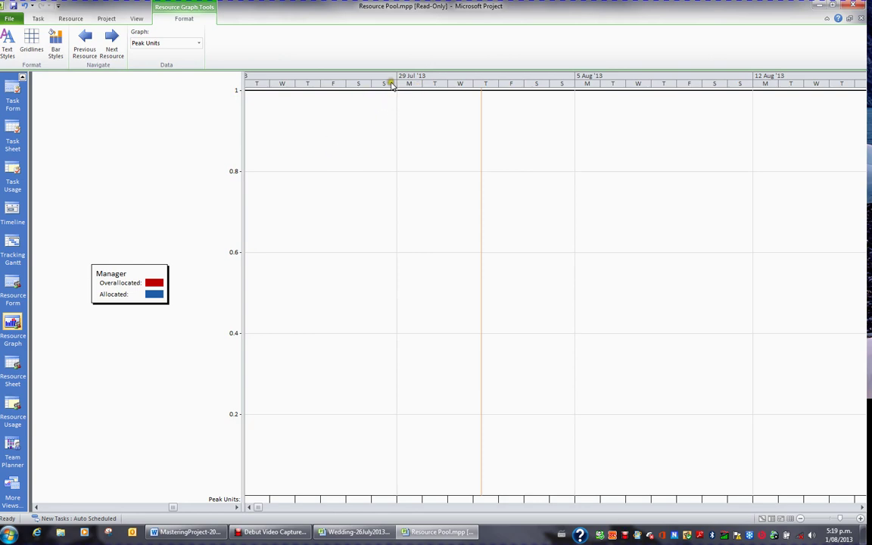
left_click(857, 509)
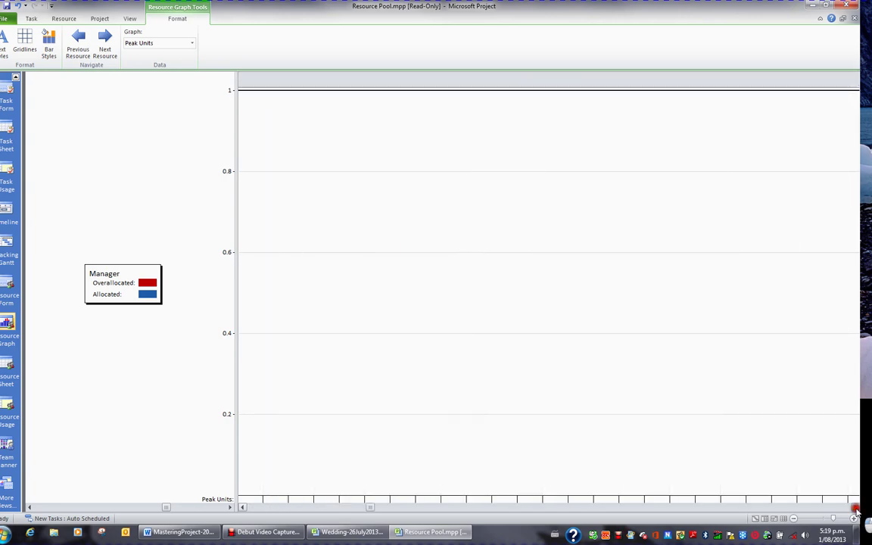
left_click(857, 509)
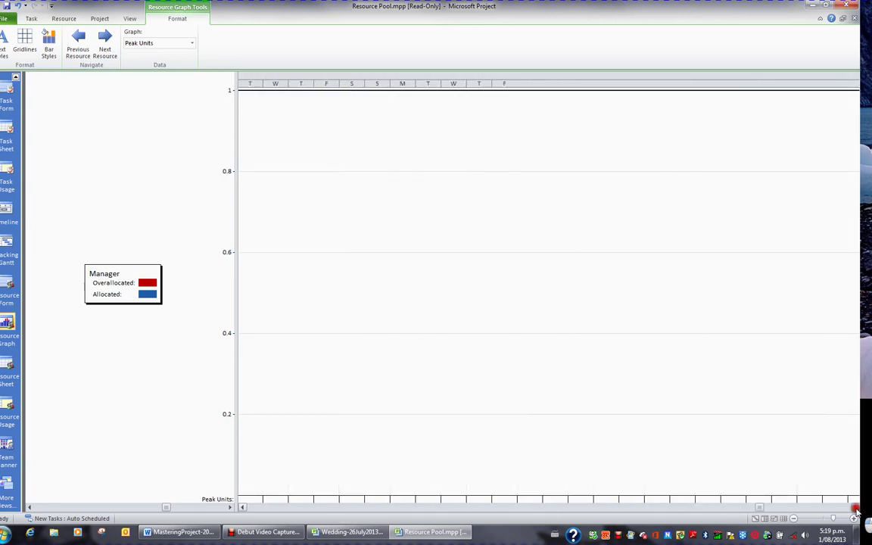
left_click(857, 508)
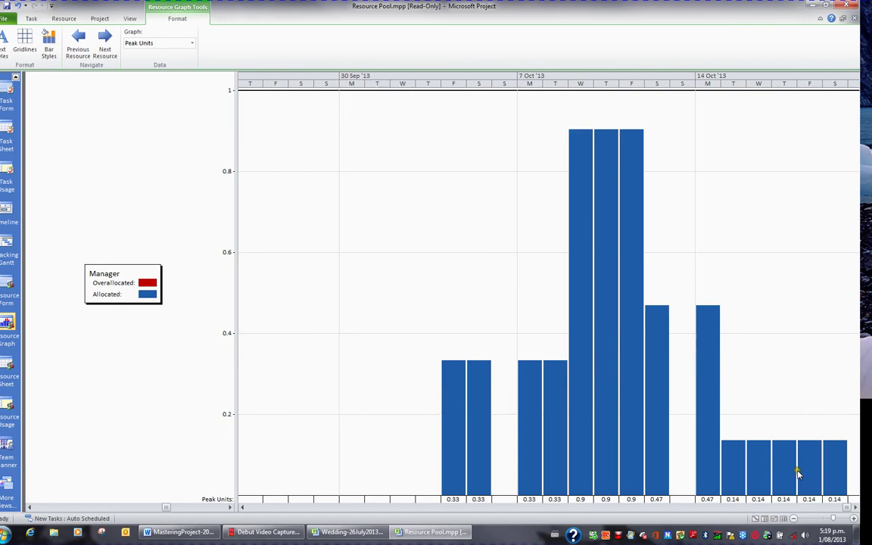
left_click(857, 508)
left_click(857, 508)
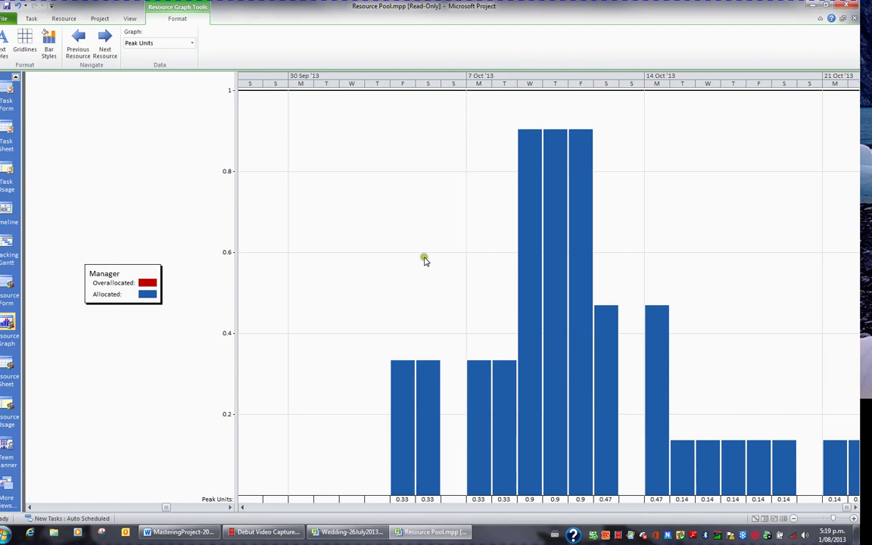
Step: Graph the Manager's Work, and change the graph to Cost
right_click(392, 207)
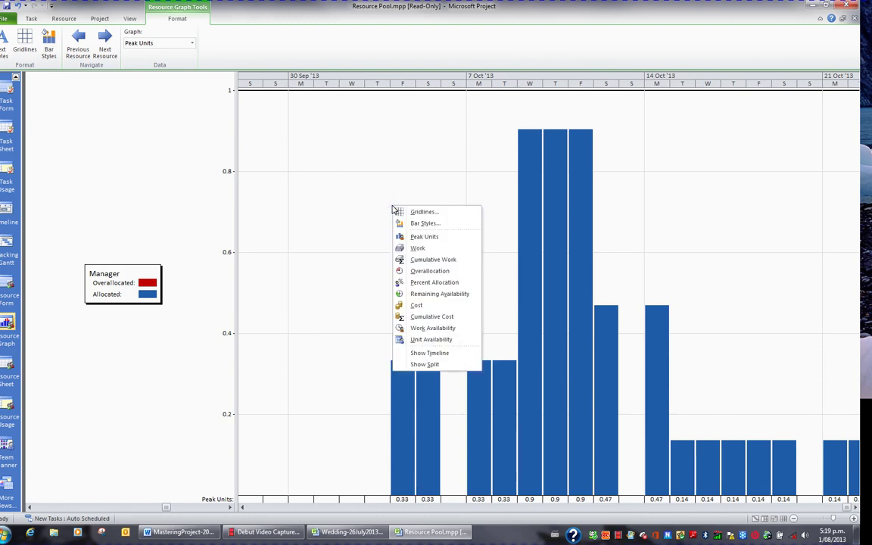
left_click(415, 249)
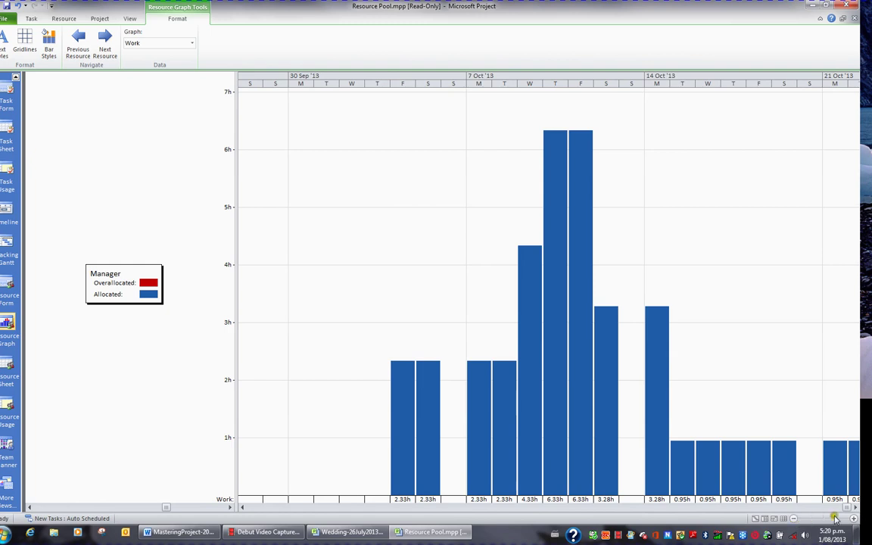
right_click(398, 290)
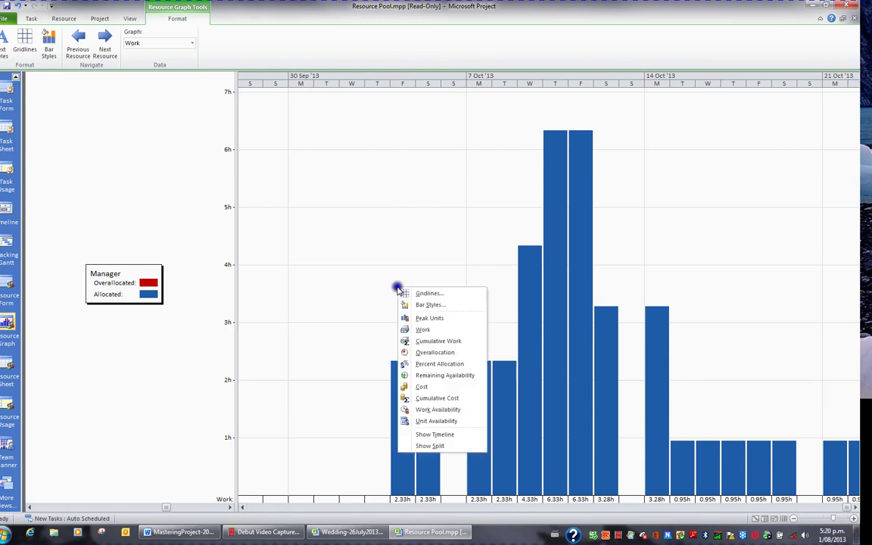
left_click(413, 388)
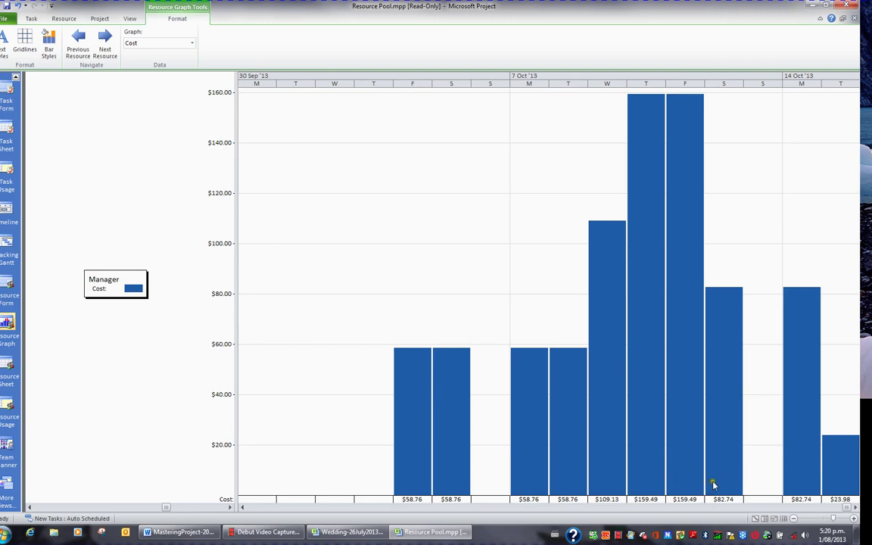
Step: Graph the Manager's Remaining Availability, and return the graph to Peak Units
right_click(338, 212)
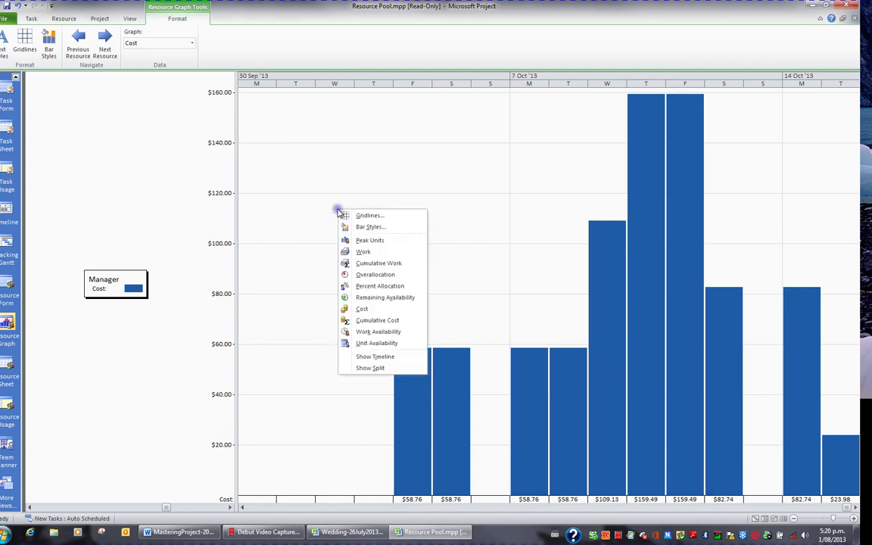
left_click(369, 297)
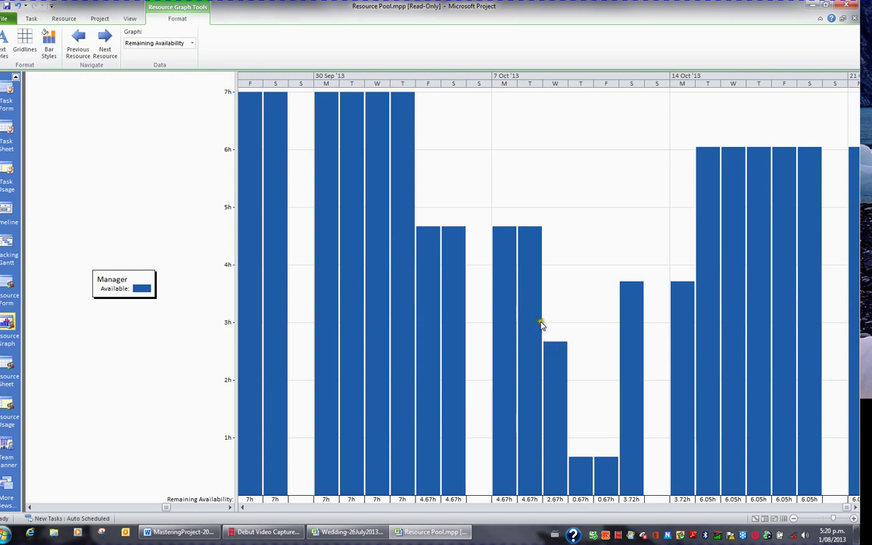
right_click(534, 175)
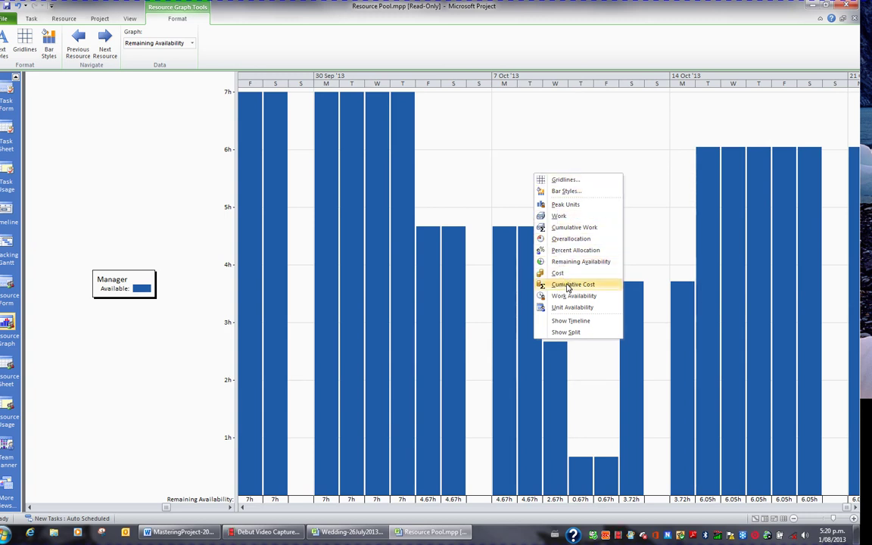
left_click(565, 205)
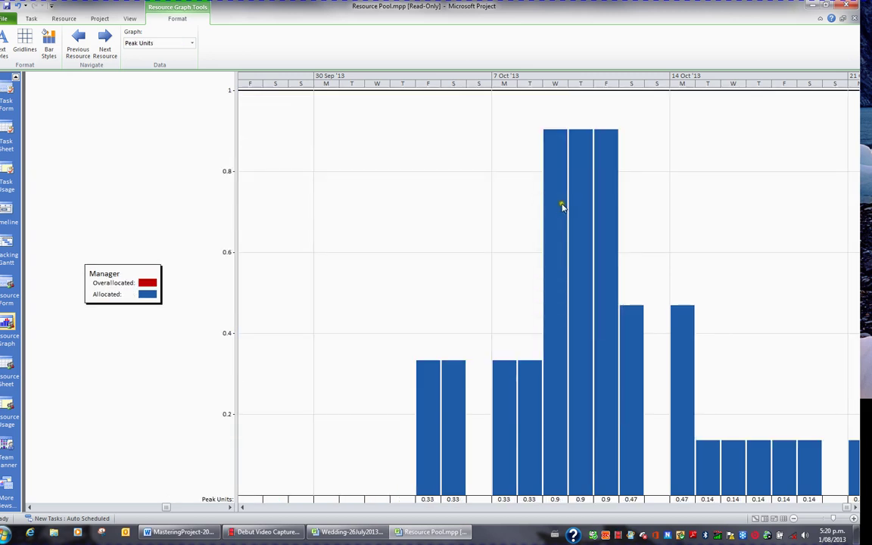